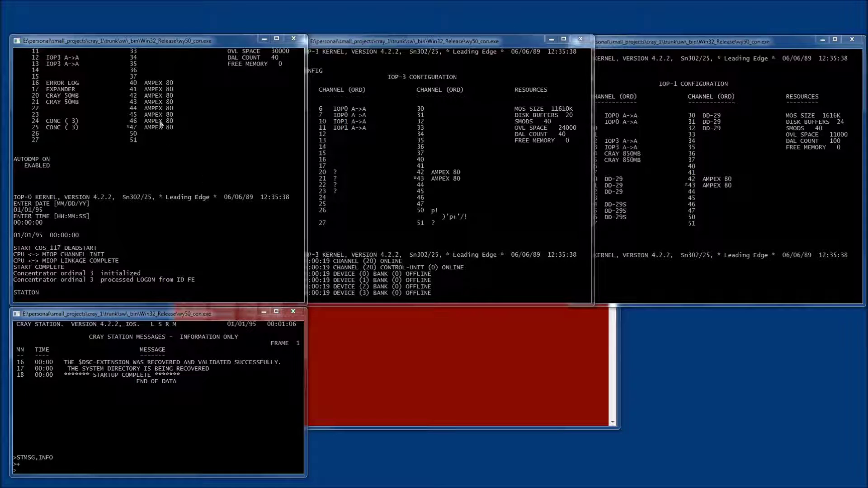
Bring the IOP-0, IOP-3 and IOP-1 console windows to the front in turn to view their channel configurations.
left_click(152, 46)
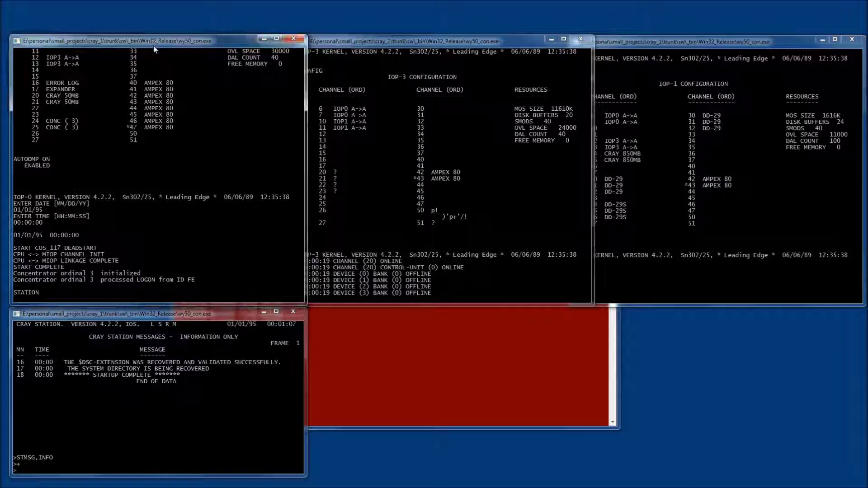
left_click(446, 47)
left_click(619, 44)
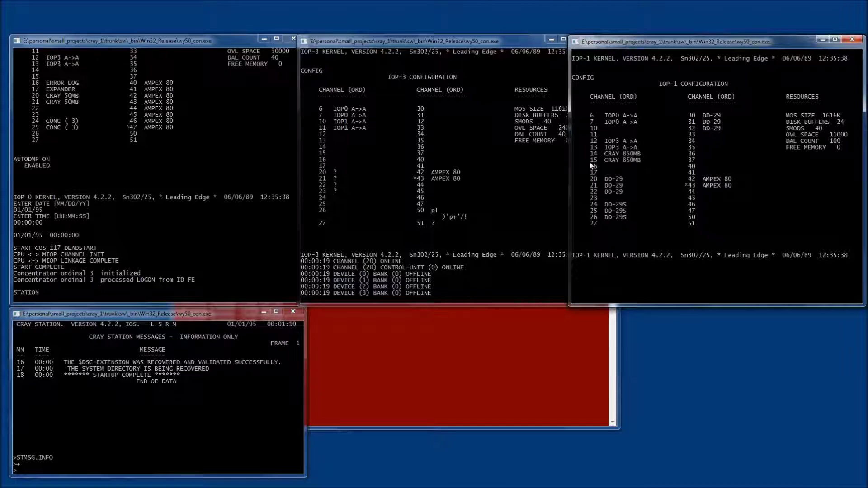
Open a second station console with CONSOLE,1 from the Cray Station window and place it directly beneath the IOP-3 console.
left_click(139, 315)
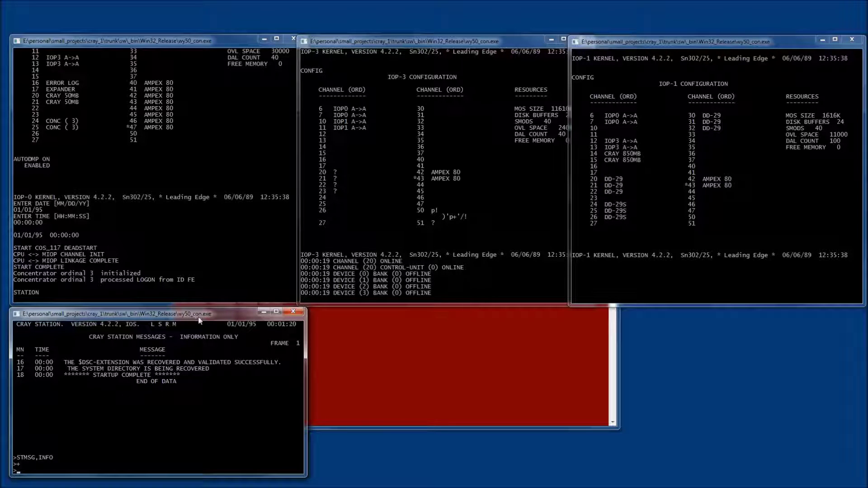
type("CONSOLE,1")
key("Return")
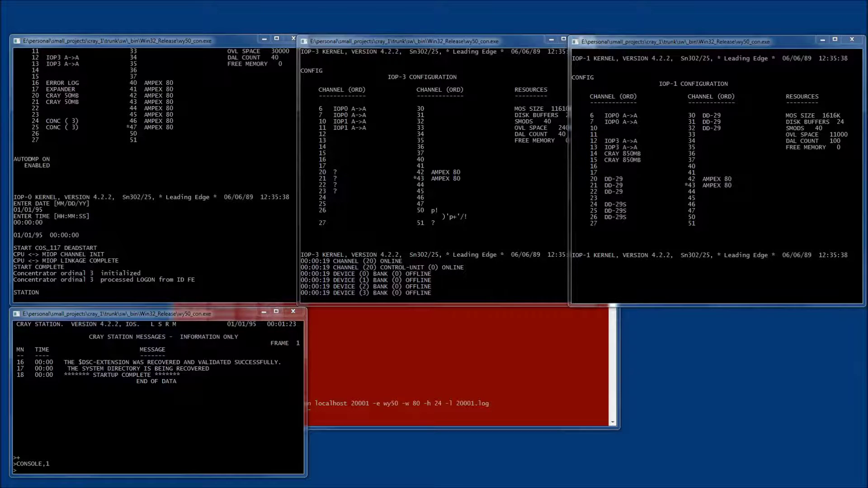
left_click_drag(515, 323, 478, 318)
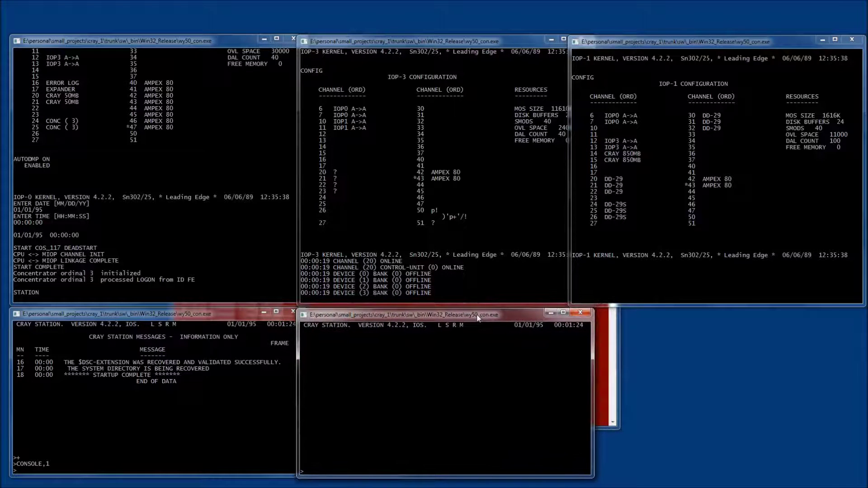
Open another station console with CONSOLE,2 from the original station window and place it directly beneath the IOP-1 console.
left_click(159, 318)
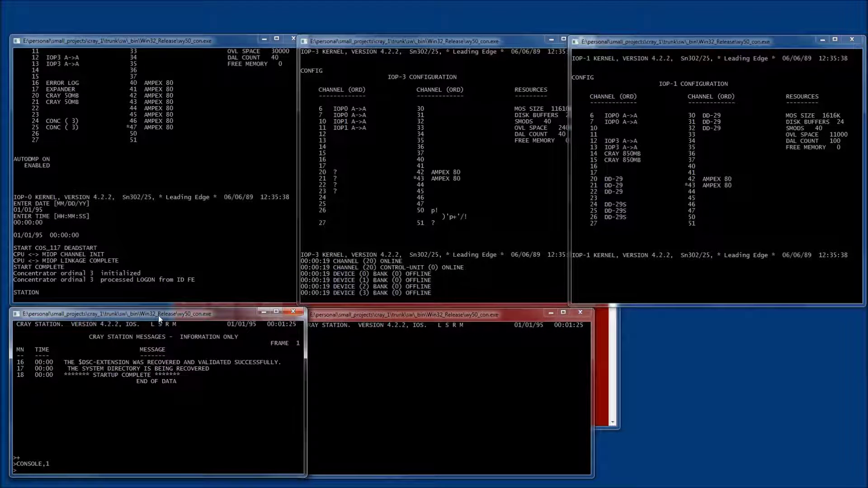
type("CONSOLE,2")
key("Return")
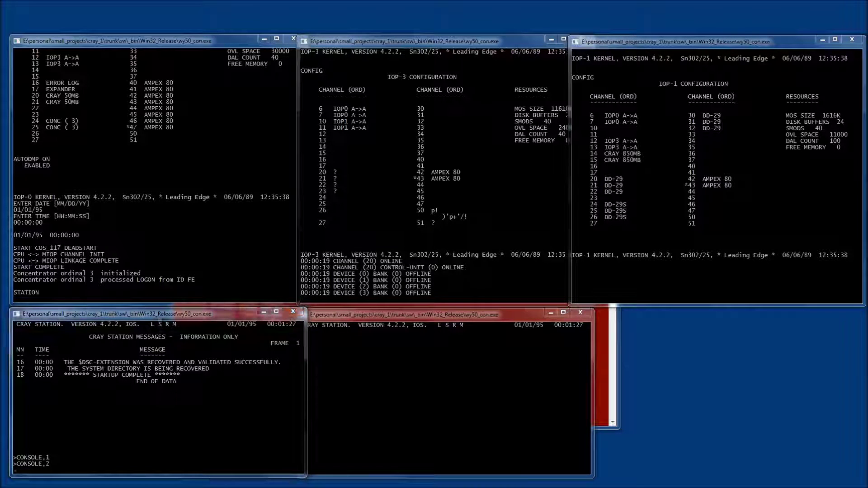
left_click_drag(282, 169, 720, 317)
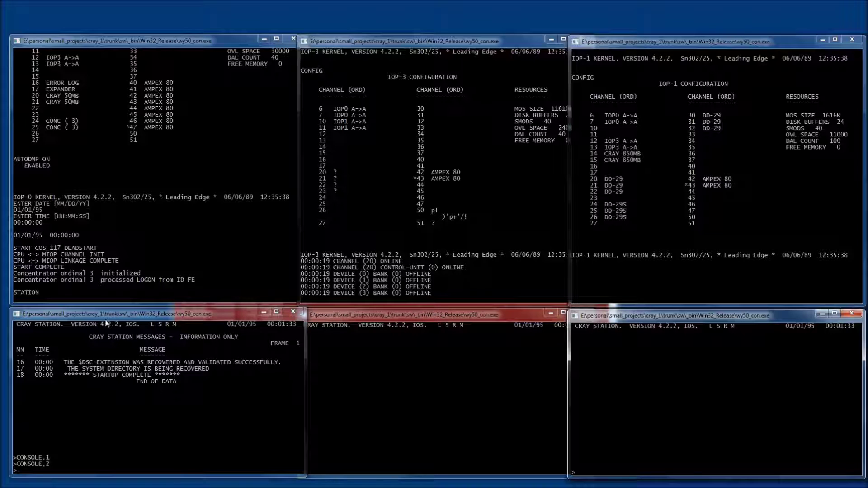
left_click(500, 317)
left_click(199, 320)
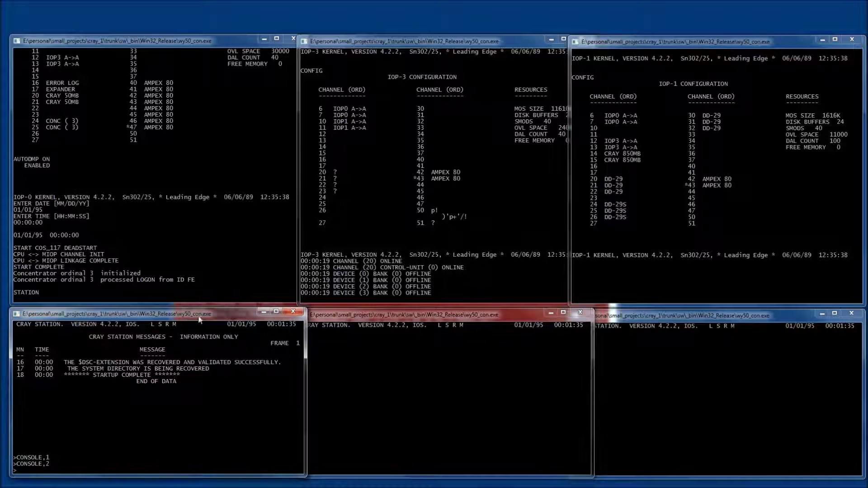
left_click(726, 315)
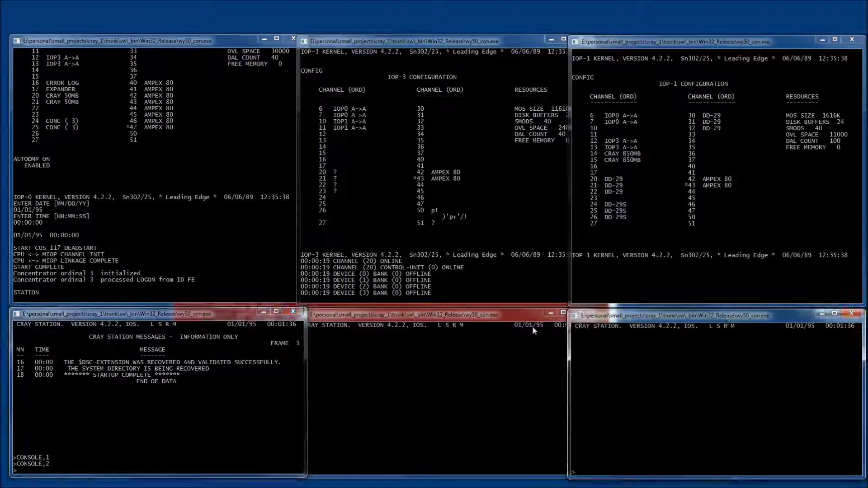
Display the CPU utilization monitor in the station console beneath IOP-3 with the command MONITOR,CPU.
left_click(493, 316)
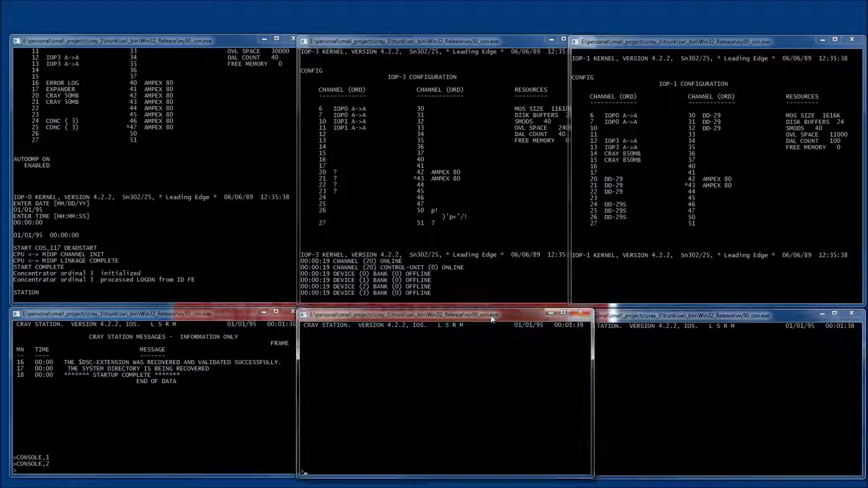
type("MO")
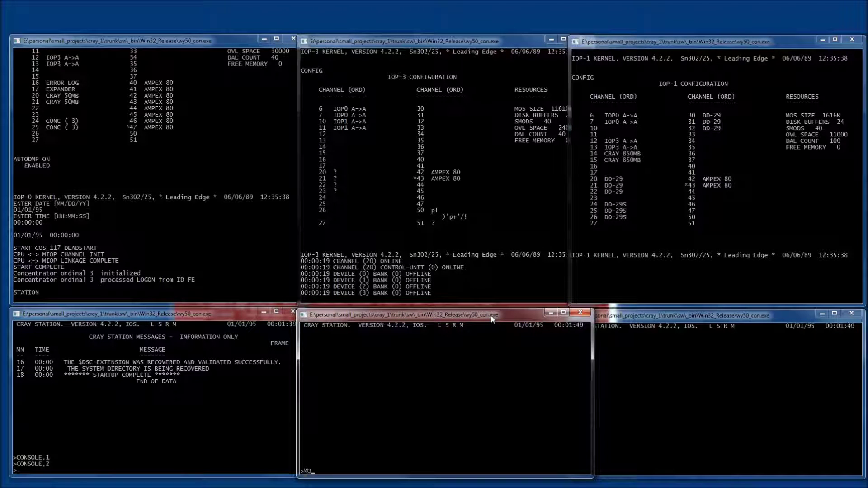
type("NITOR,CPU")
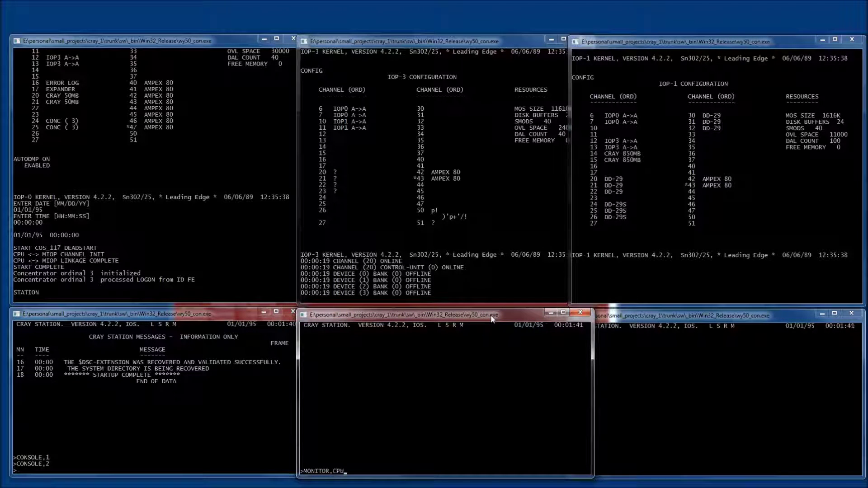
key("Return")
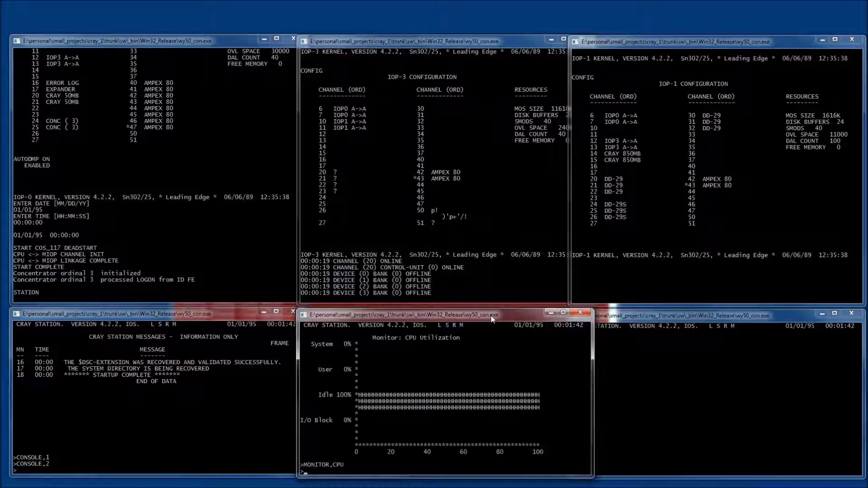
Display the Cray system status in the station console beneath IOP-1 with the command STATUS.
left_click(630, 320)
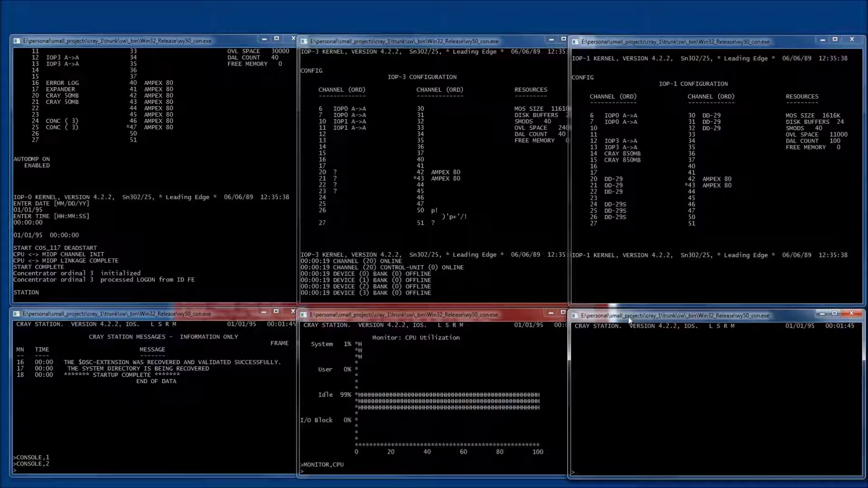
type("STATUS")
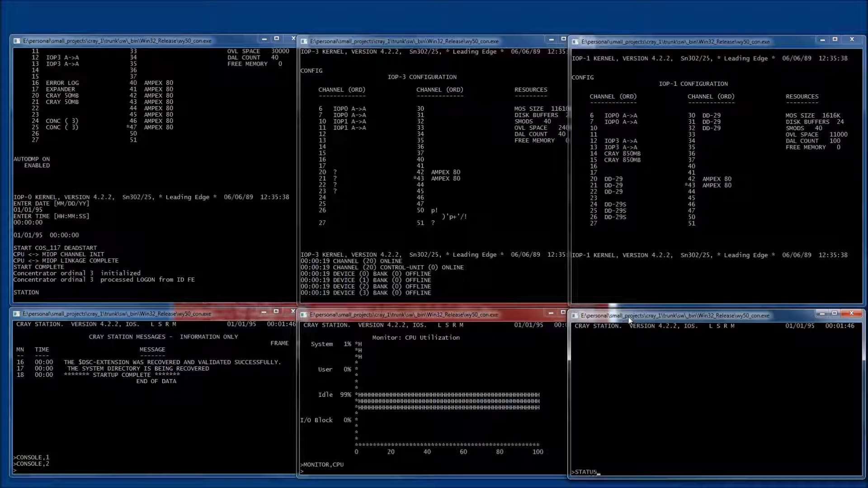
key("Return")
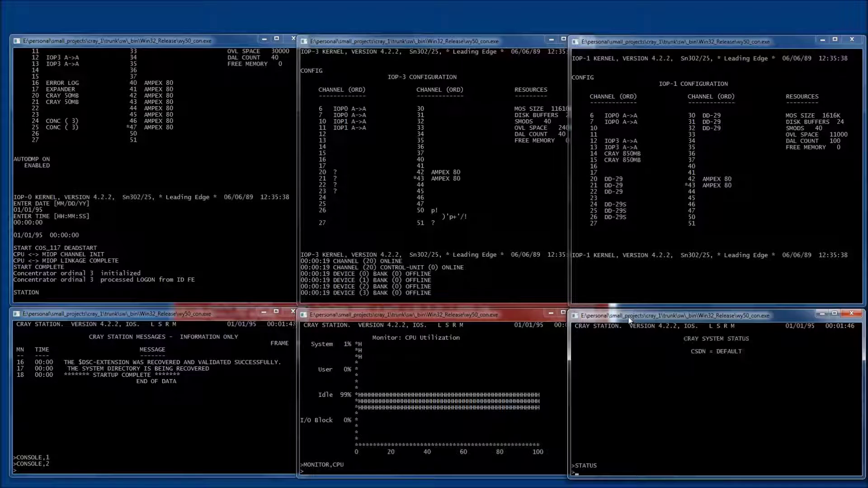
Turn on all job classes with CLASS,ALL,ON and set the job limit to 5 with LIMIT,5 in the original station console.
left_click(165, 313)
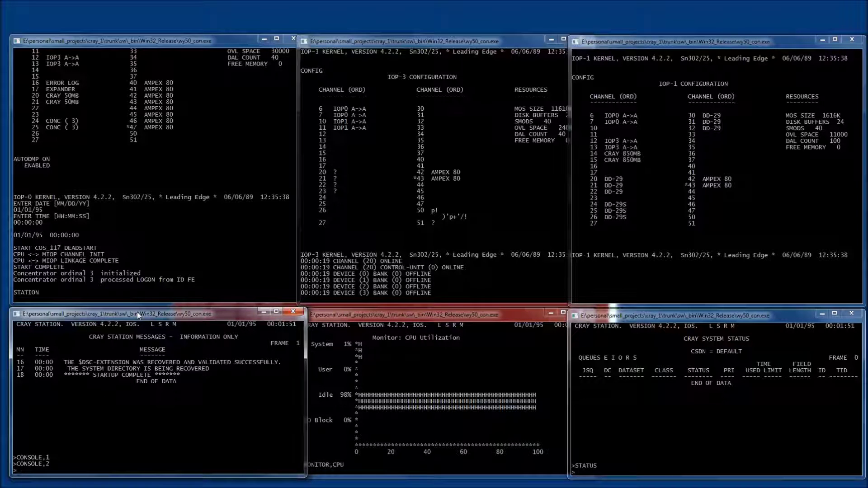
type("CLASS,ALL,ON")
key("Return")
type("LIMIT")
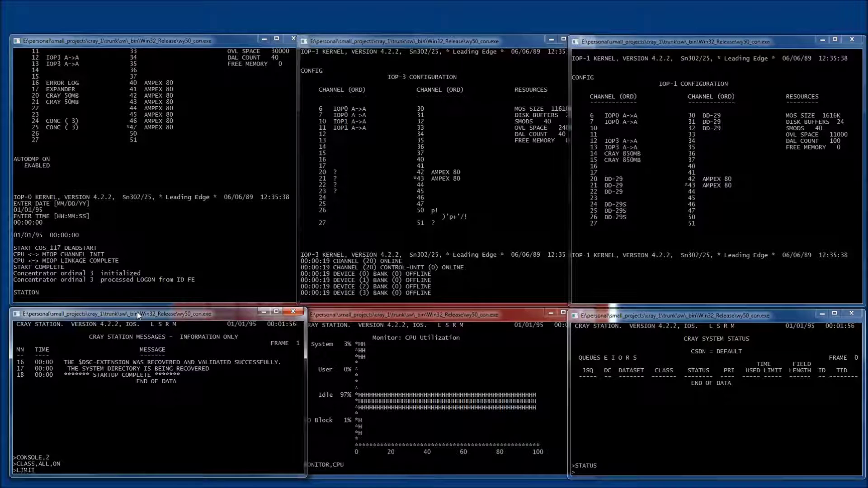
type(",5")
key("Return")
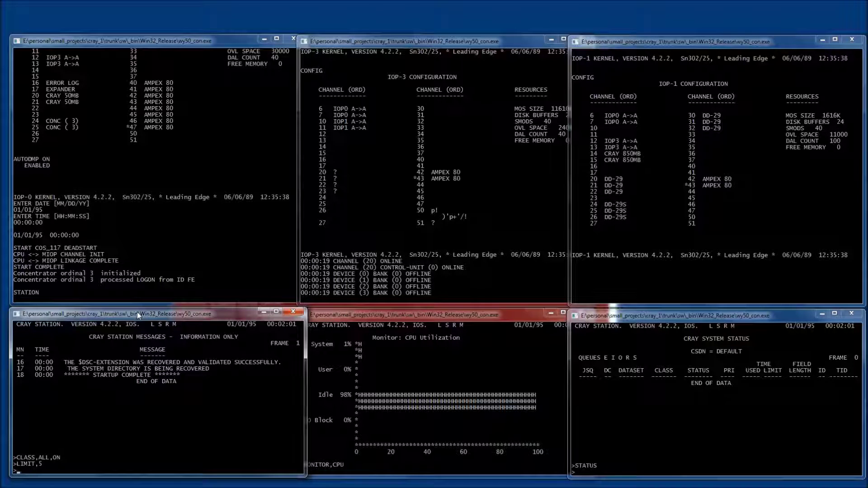
Log on the interactive concentrator by issuing IAIOP LOG in the IOP-0 kernel console.
left_click(205, 46)
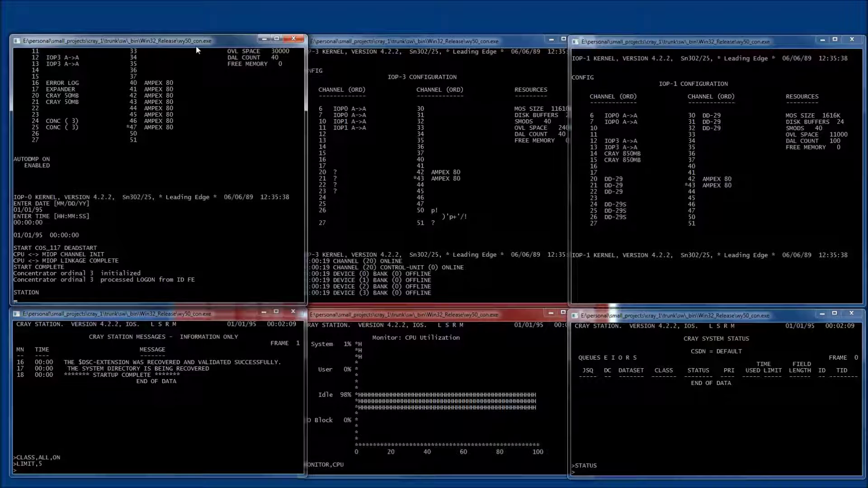
left_click(185, 318)
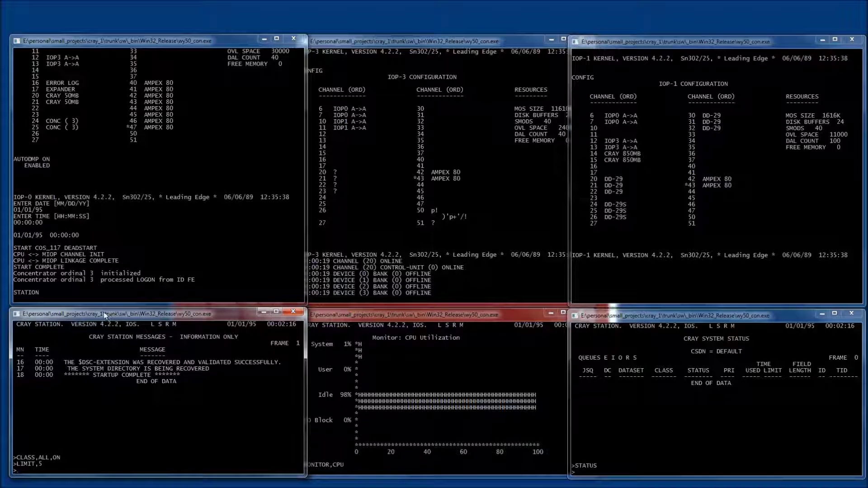
left_click(52, 47)
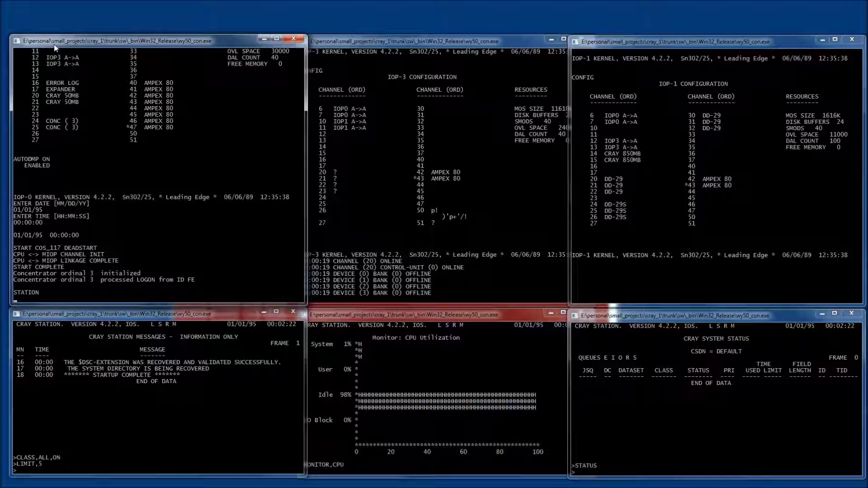
type("IAIOP LOG")
key("Return")
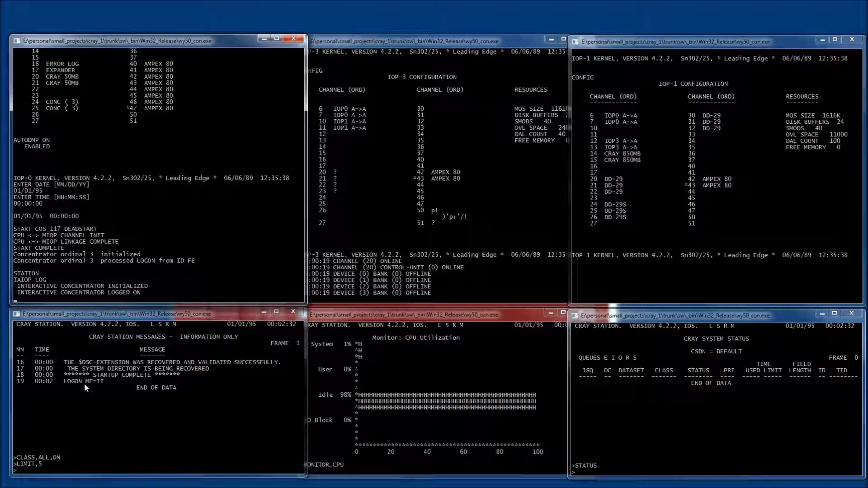
Switch the original station console to an interactive session with IACON and log on to the Cray with /LOGON.
left_click(165, 314)
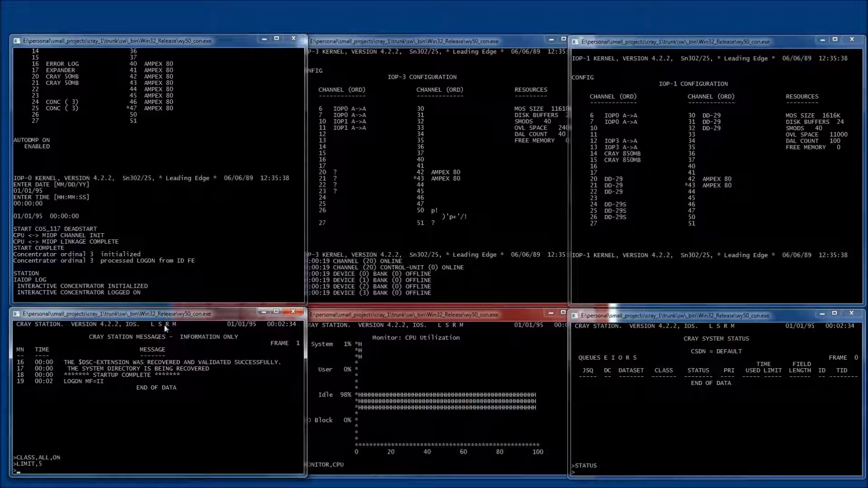
type("IACON")
key("Return")
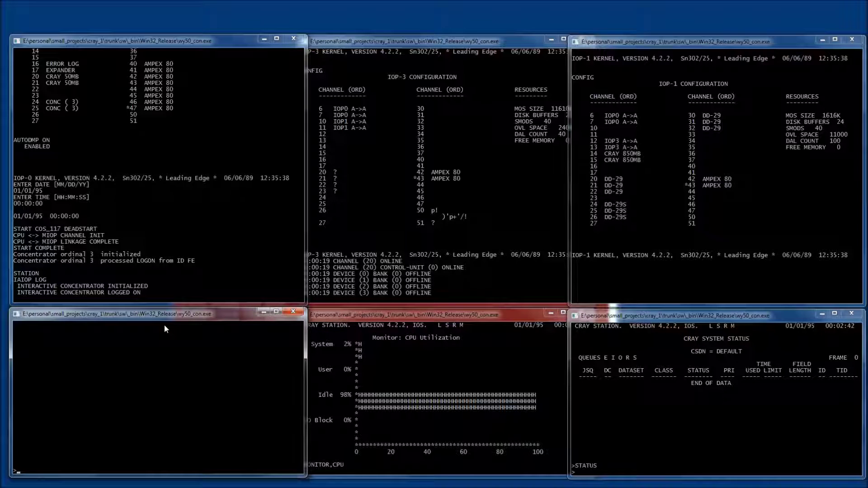
type("/LOGON")
key("Return")
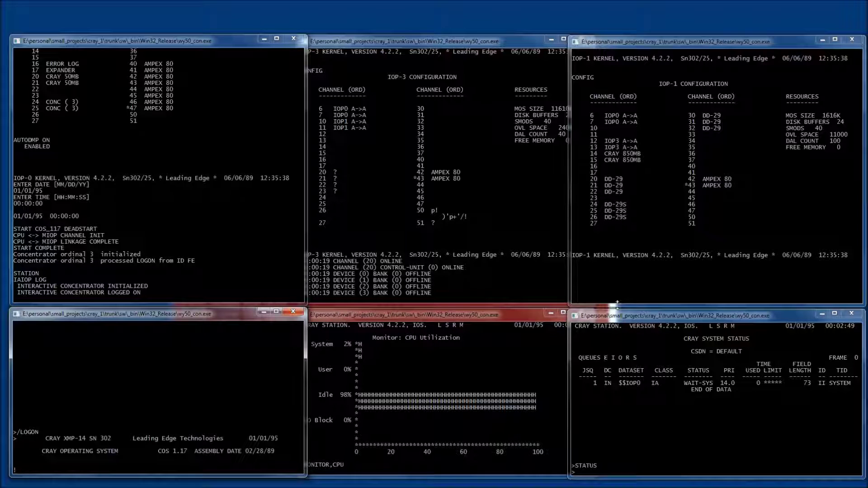
Bring the system status console forward, then enter the statement ACCOUNT,AC=CRAY. in the interactive session.
left_click(602, 388)
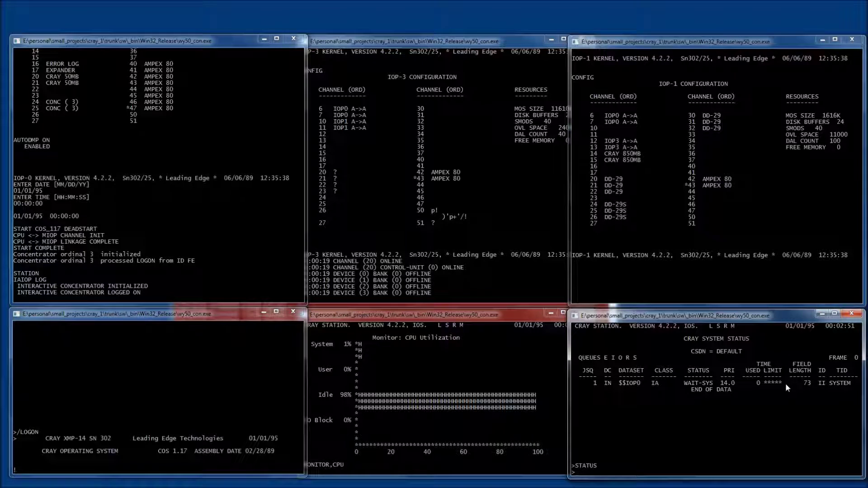
left_click(196, 318)
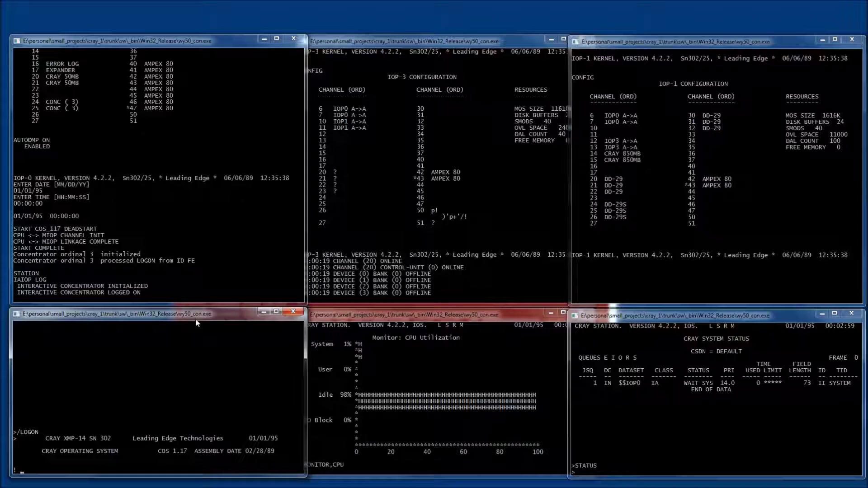
type("ACCOU")
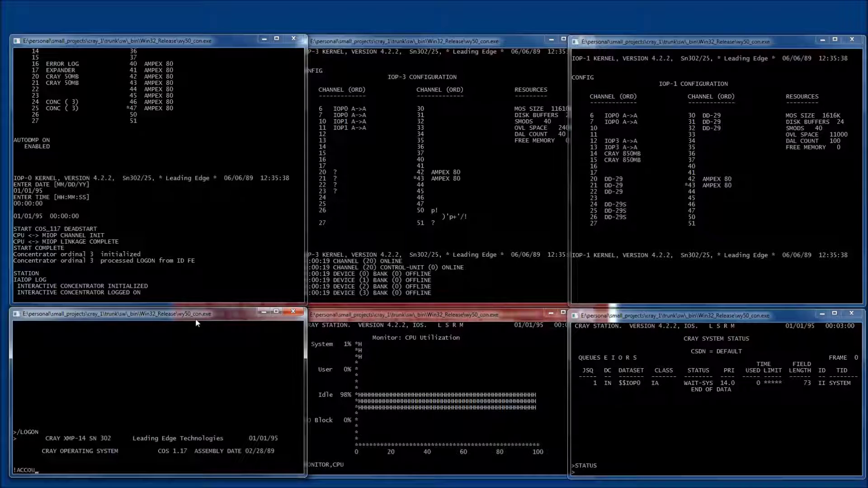
type("NT,AC=")
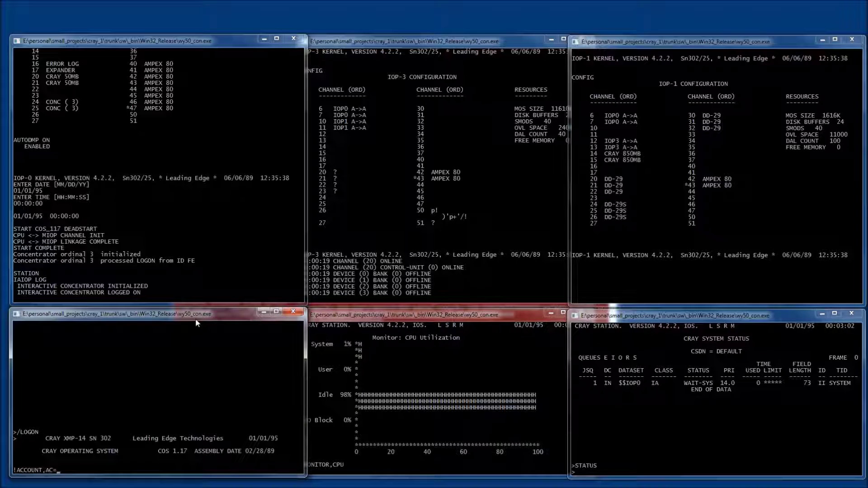
type("CRAY.")
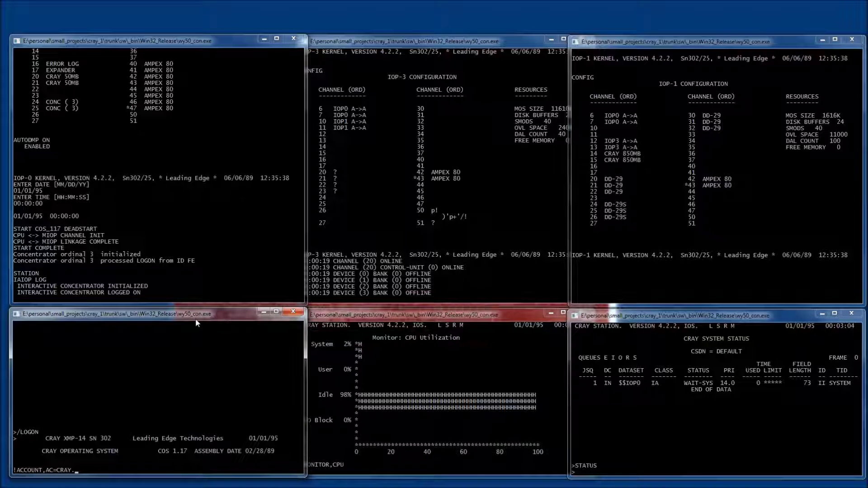
key("Return")
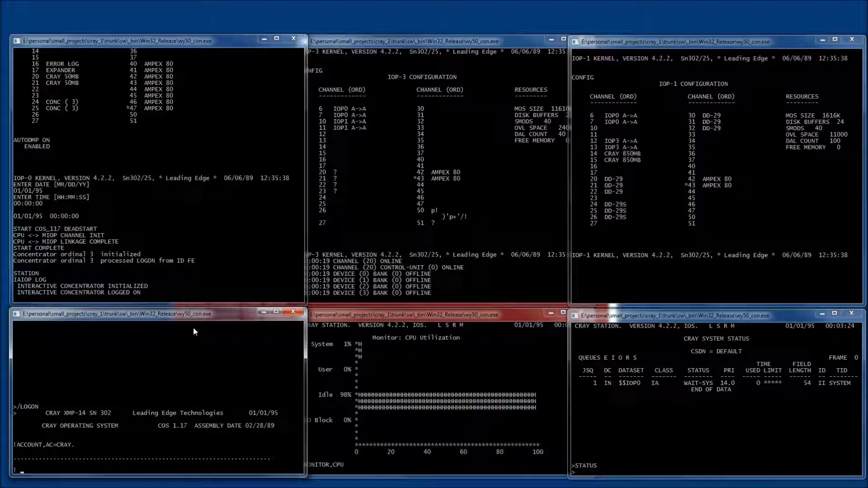
Fetch the TEDI dataset in the interactive session with FETCH,DN=TEDI,MF=AP,AC=ST,TEXT=BIN/TEDI.
type("FETCH,DN=TEDI,MF=AP,AC=S")
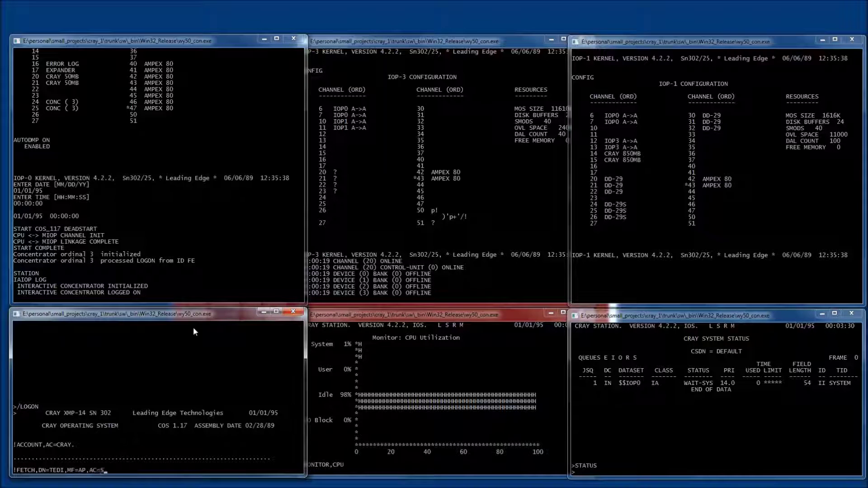
type("T,TEXT=BIN/TEDI.")
key("Return")
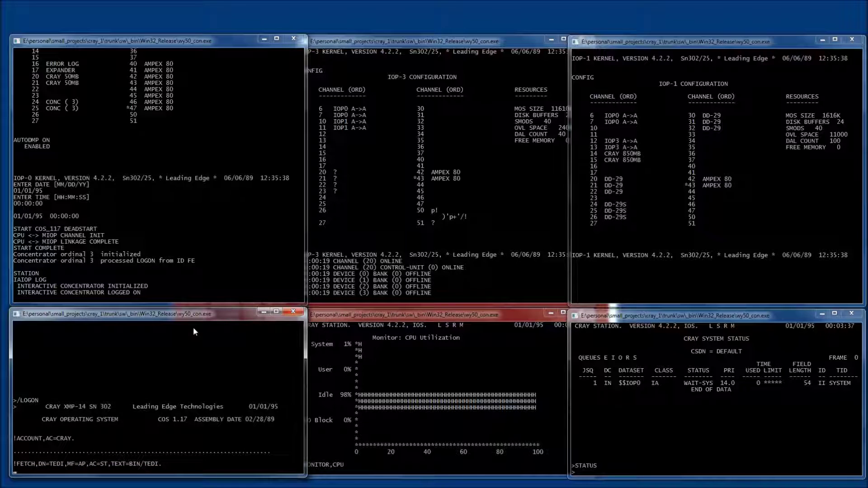
Start the editor with TEDI. in the interactive Cray session and open a new dataset named TEST.
left_click(664, 407)
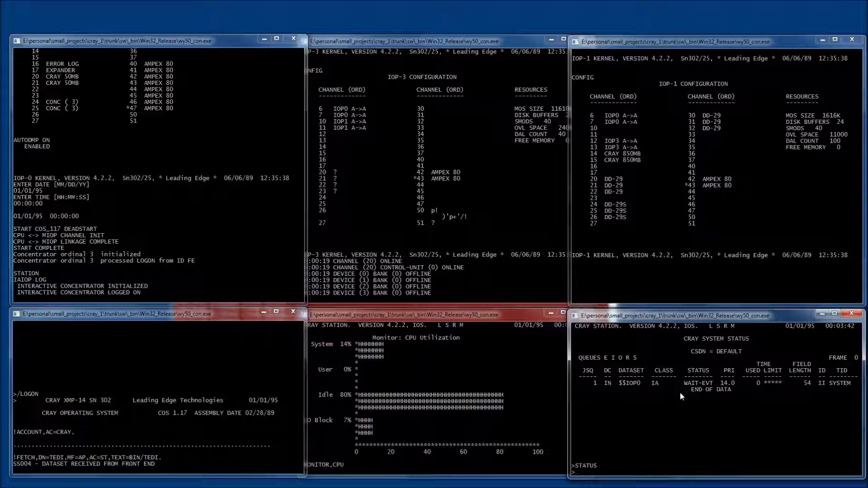
left_click(212, 317)
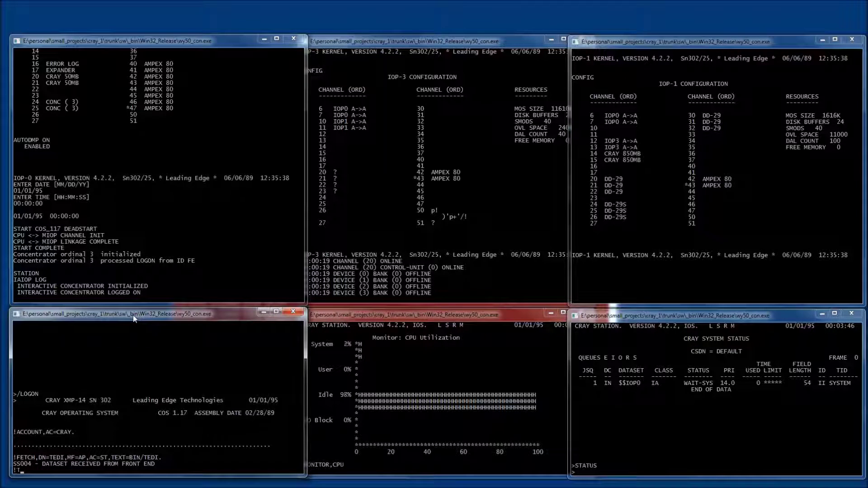
type("TEDI.")
key("Return")
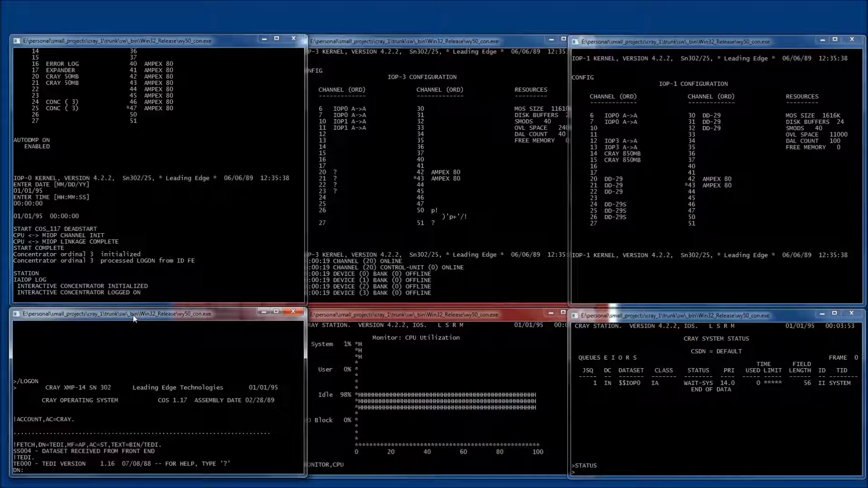
type("TEST")
key("Return")
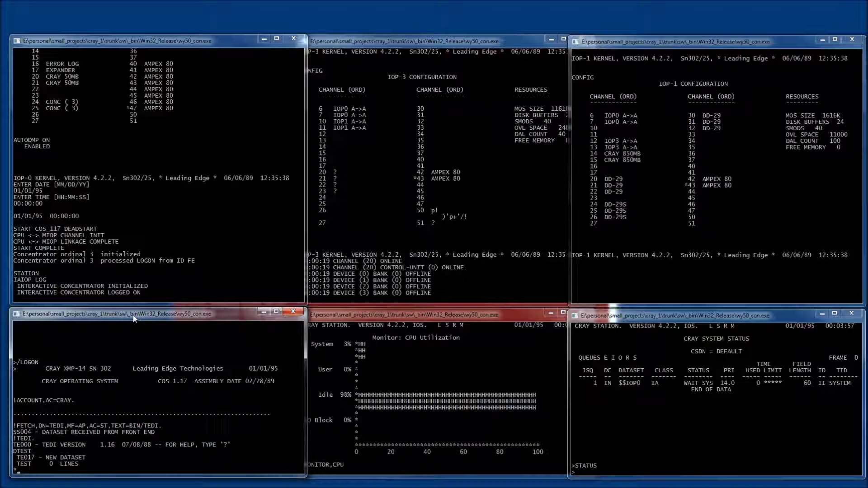
Display the TEDI command help with ?, and the help for the Information command with I ?
type("?")
key("Return")
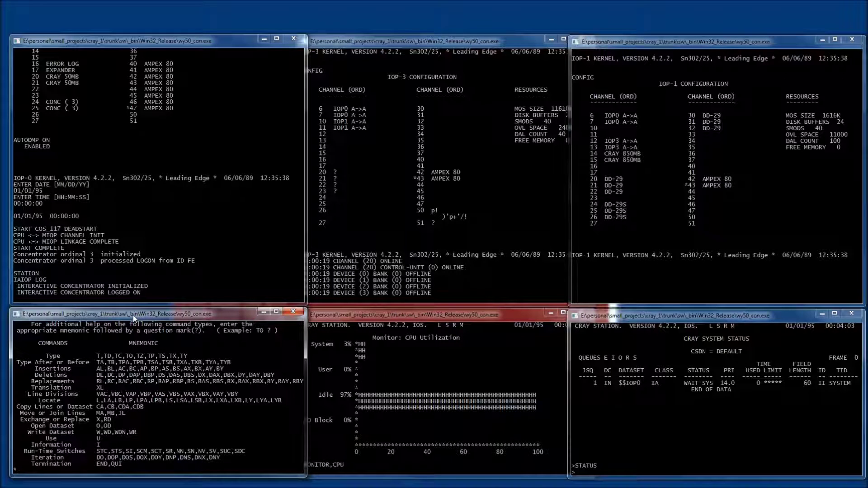
type("?")
key("Return")
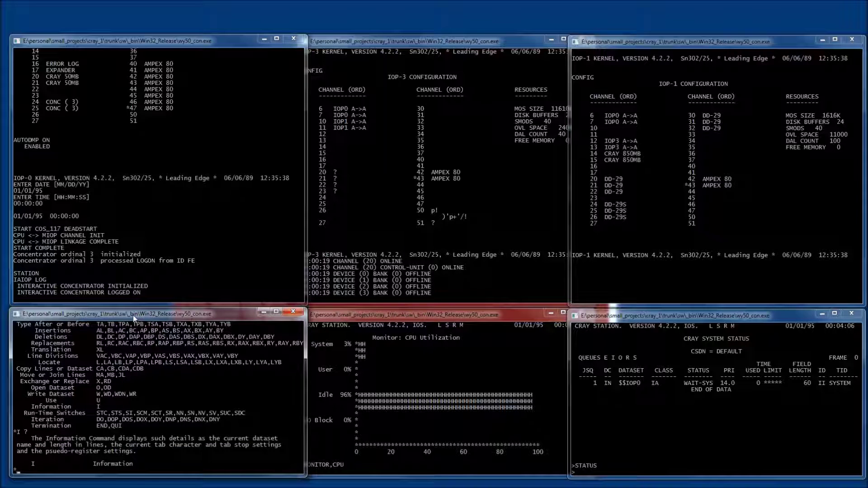
Display the current dataset and editor settings with the I command, and end the TEDI session with END.
type("I")
key("Return")
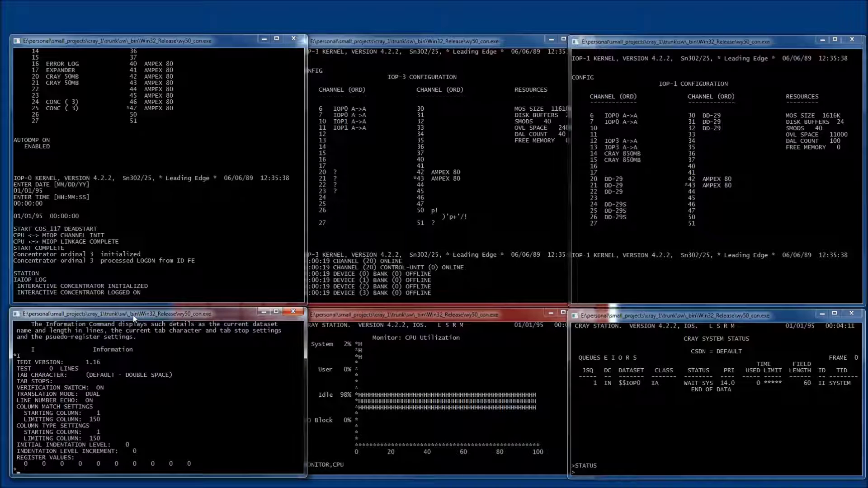
type("END")
key("Return")
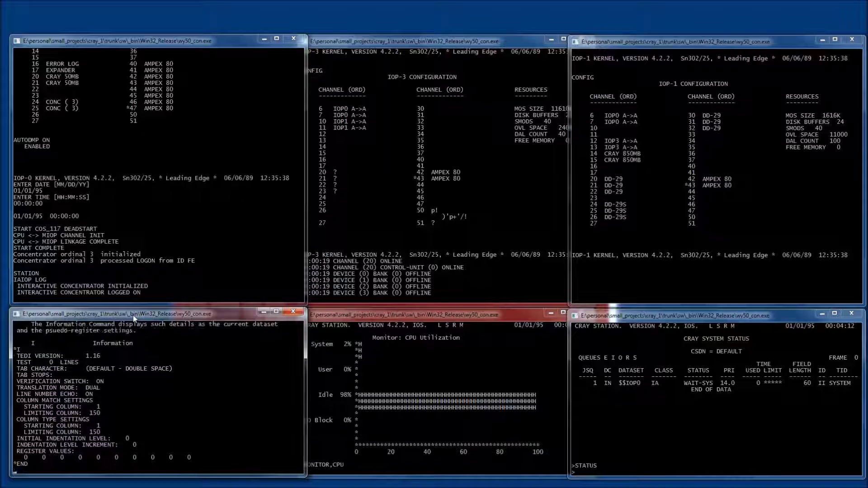